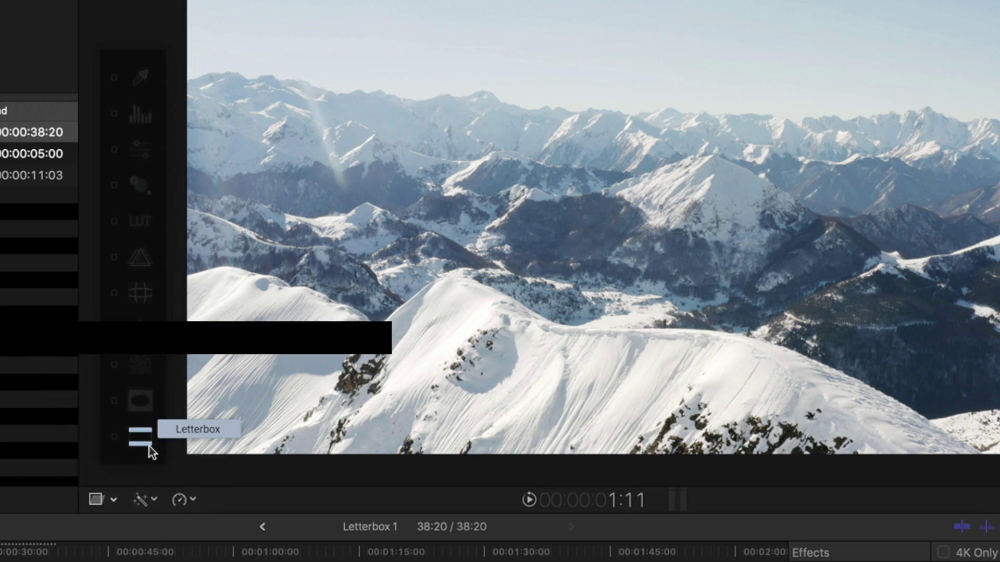
# Enable mFilmLook letterbox bars on the Snow clip and enlarge them to a Custom 2.82 aspect.
pyautogui.click(150, 446)
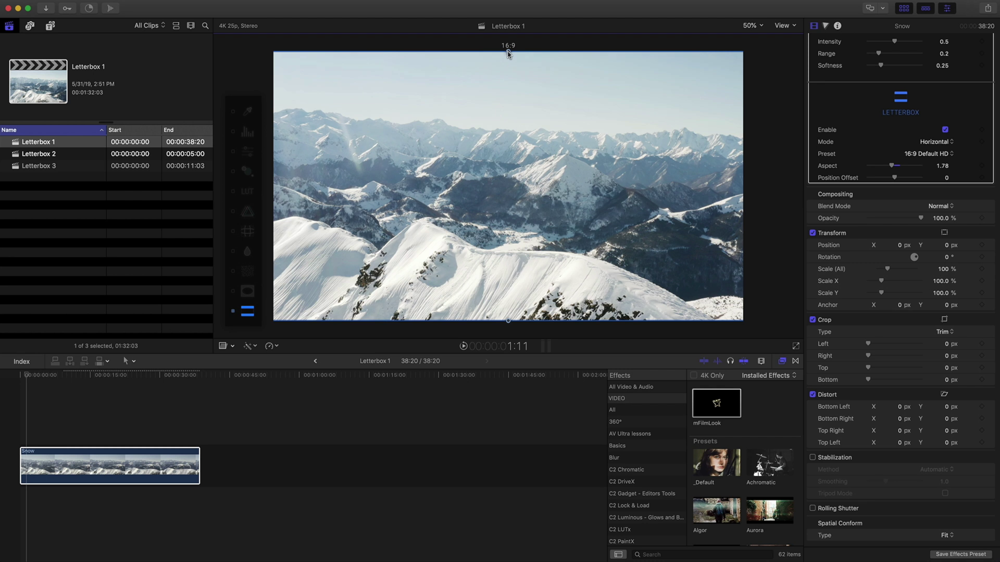
pyautogui.moveTo(508, 53); pyautogui.dragTo(508, 75)
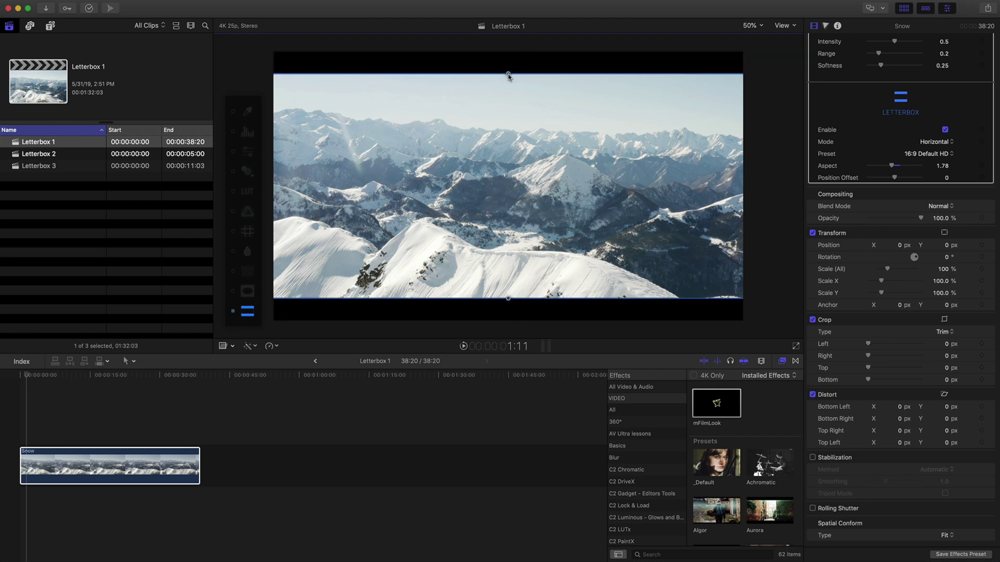
pyautogui.moveTo(509, 75); pyautogui.dragTo(510, 102)
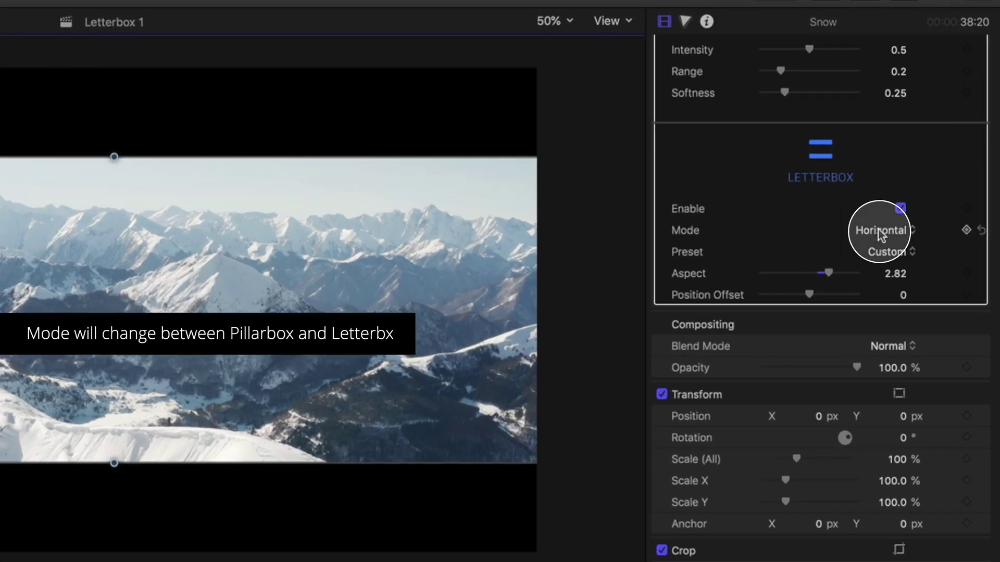
# Try pillarbox bars, return to horizontal letterbox, and apply the 2.35:1 Cinemascope preset.
pyautogui.click(877, 245)
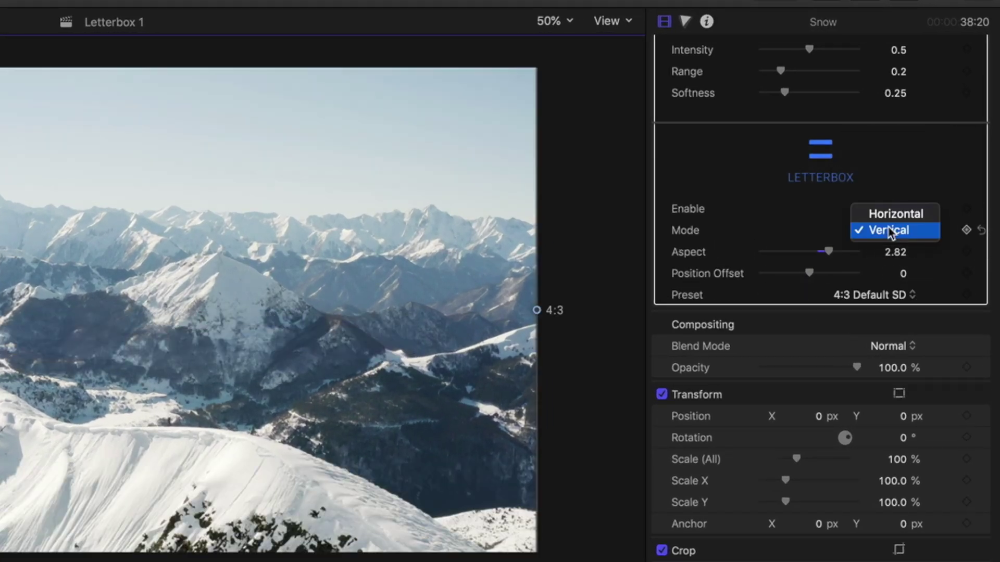
pyautogui.click(890, 214)
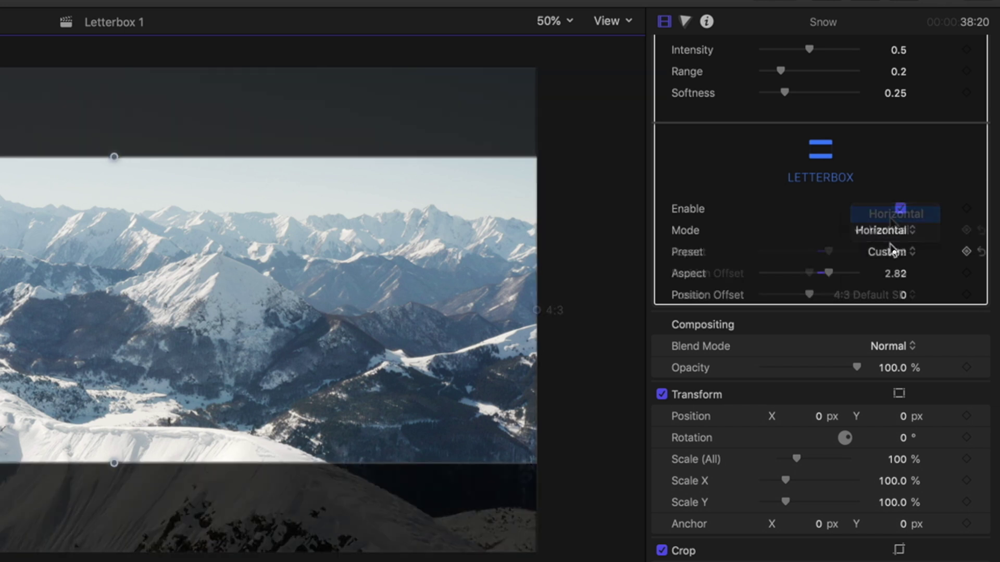
pyautogui.click(891, 248)
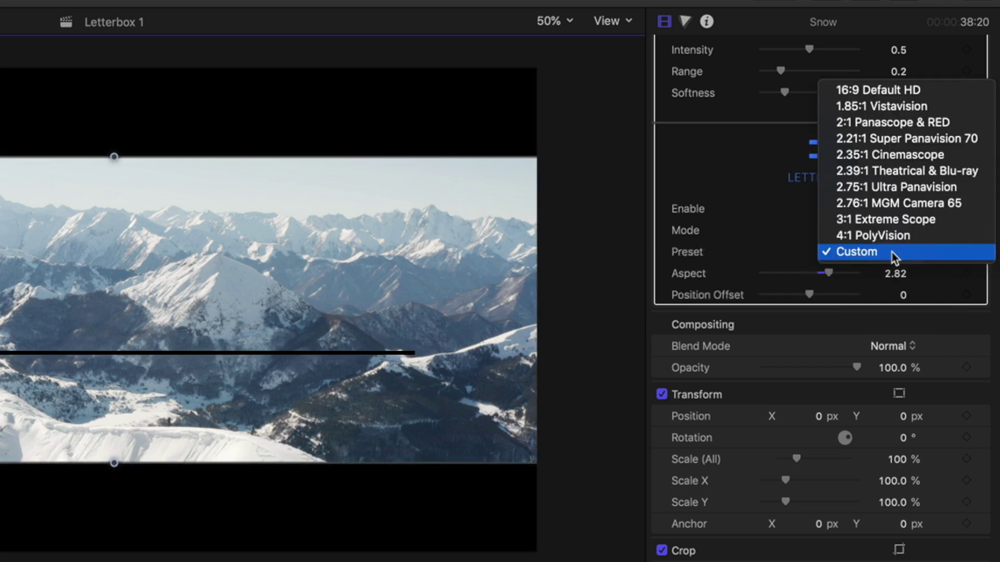
pyautogui.click(945, 140)
# Switch to the 2:1 Panascope & RED preset and raise the aspect ratio for thicker bars.
pyautogui.click(860, 252)
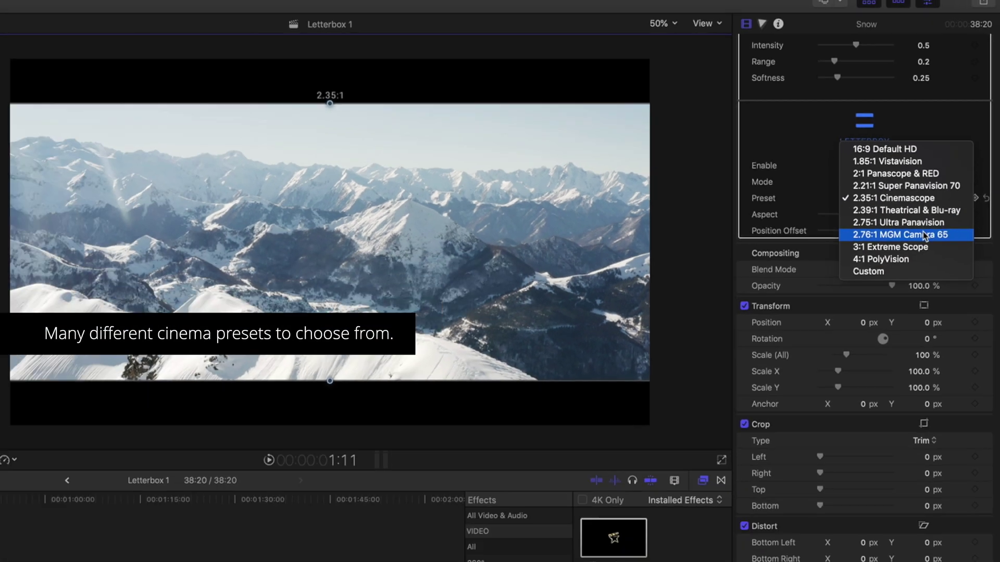
pyautogui.click(937, 137)
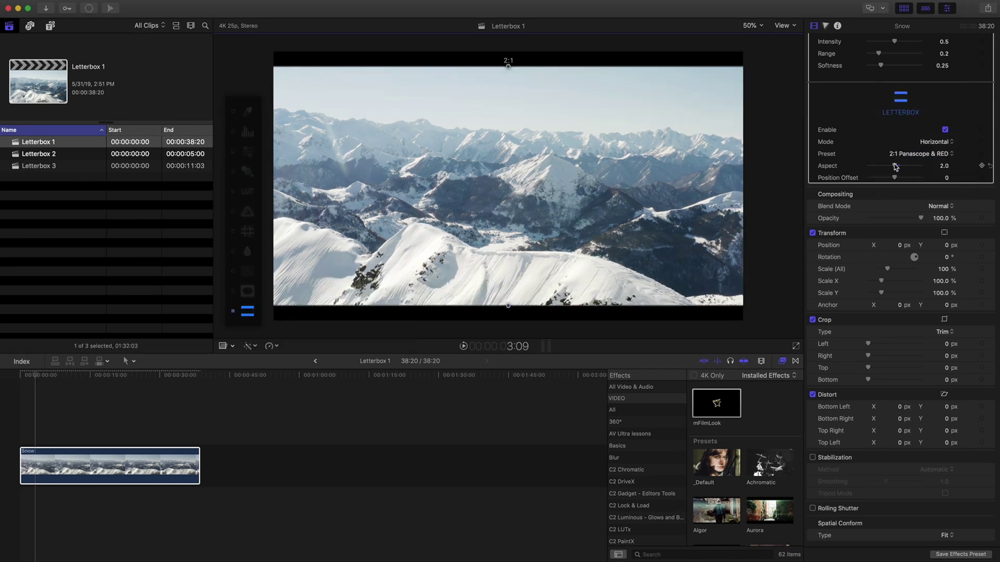
pyautogui.moveTo(896, 166); pyautogui.dragTo(900, 167)
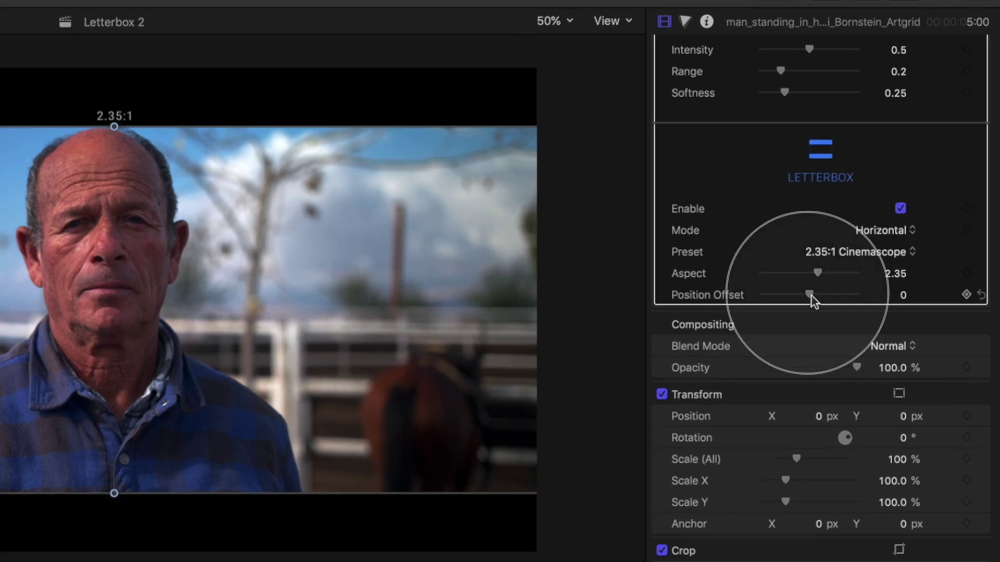
# Move the Letterbox Position Offset to -0.05, then back to about -0.03.
pyautogui.moveTo(811, 299); pyautogui.dragTo(804, 304)
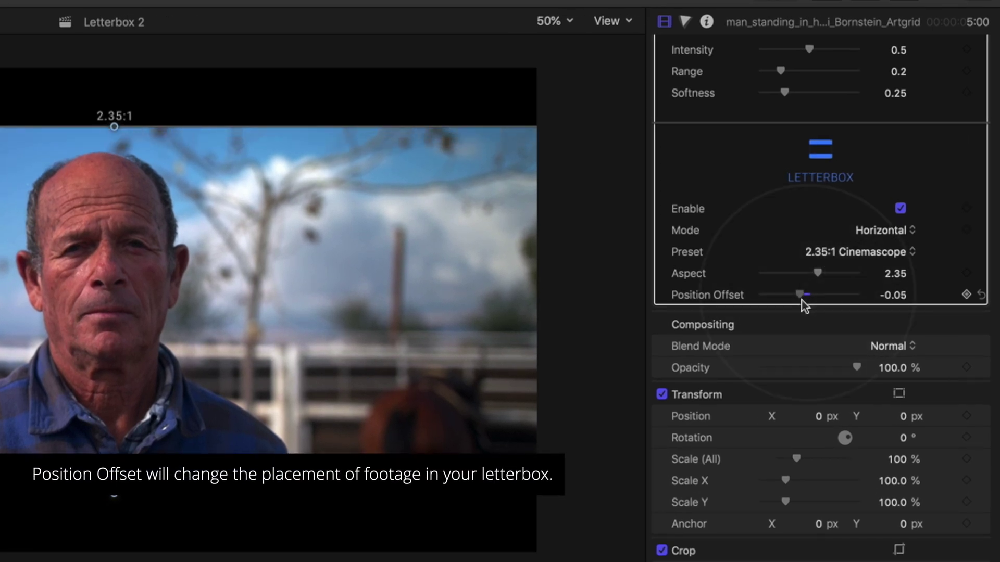
pyautogui.moveTo(804, 305); pyautogui.dragTo(893, 181)
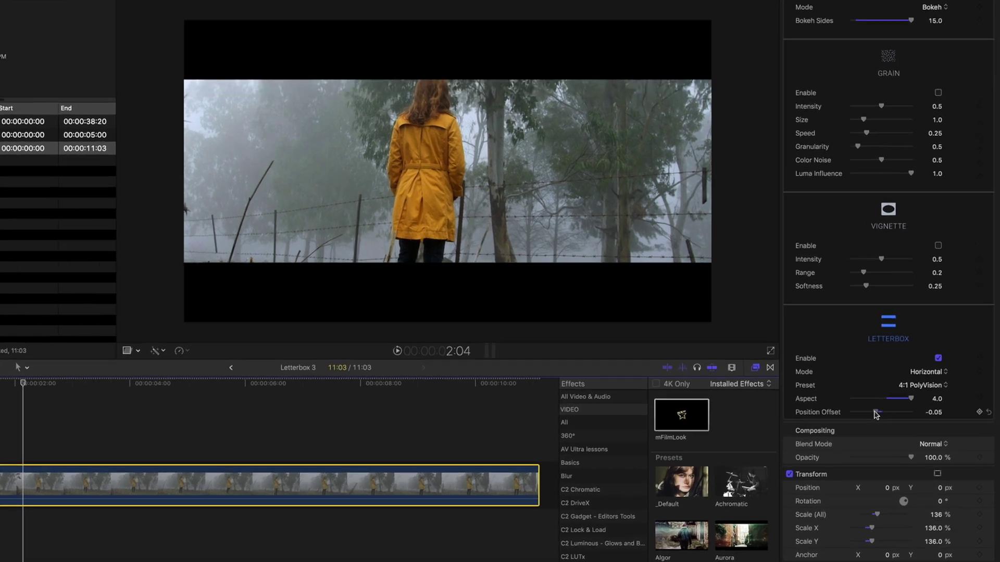
# Keyframe the foggy woman clip's letterbox position offset over two values and enable Vignette.
pyautogui.moveTo(895, 400); pyautogui.dragTo(881, 400)
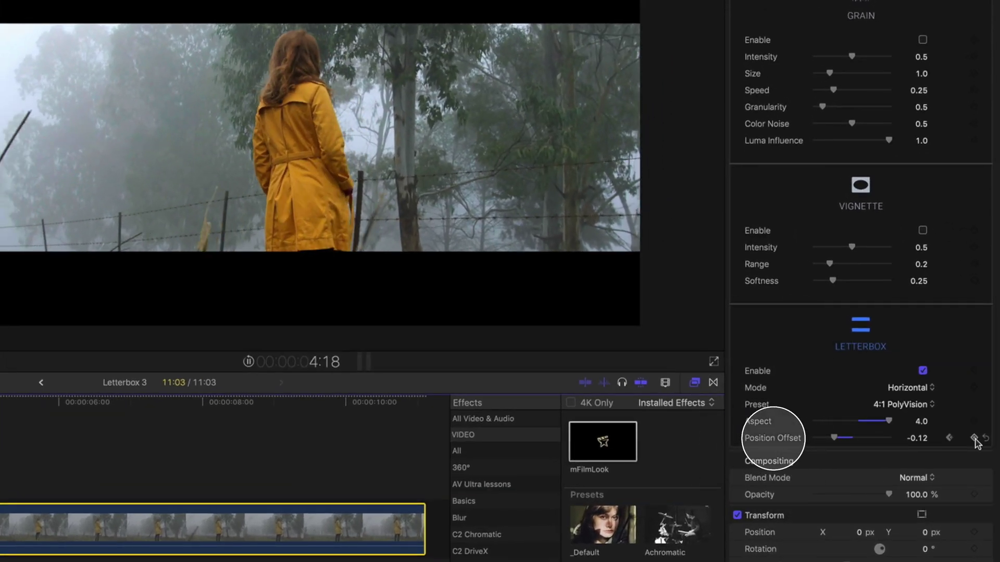
pyautogui.moveTo(834, 437); pyautogui.dragTo(873, 406)
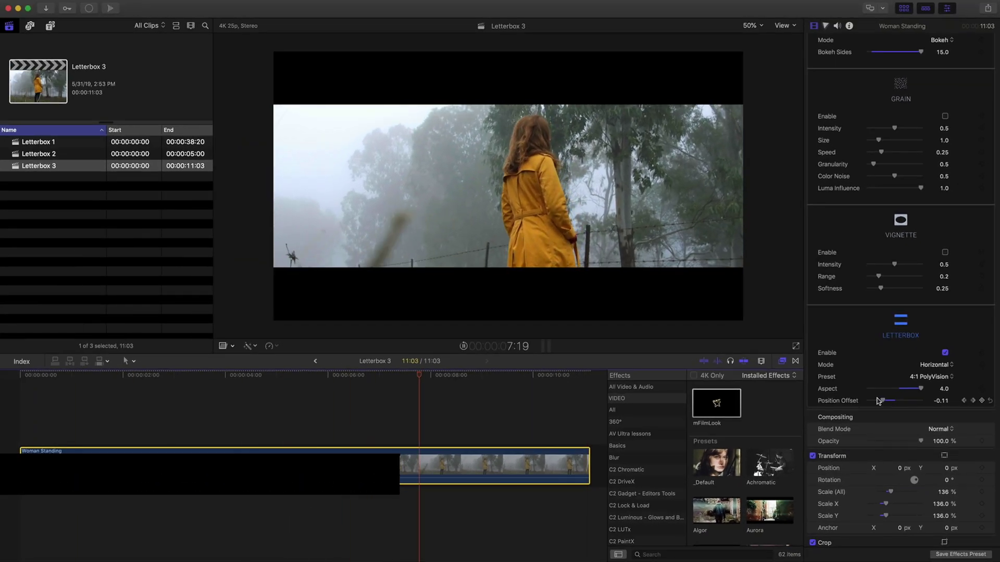
pyautogui.click(945, 253)
pyautogui.scroll(5, 942, 235)
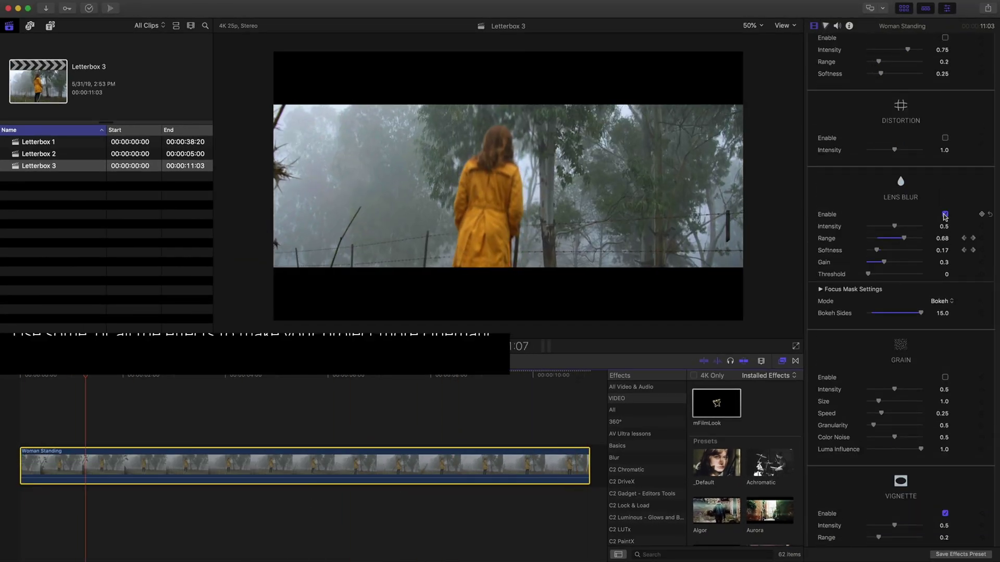
pyautogui.scroll(3, 934, 202)
pyautogui.scroll(5, 934, 201)
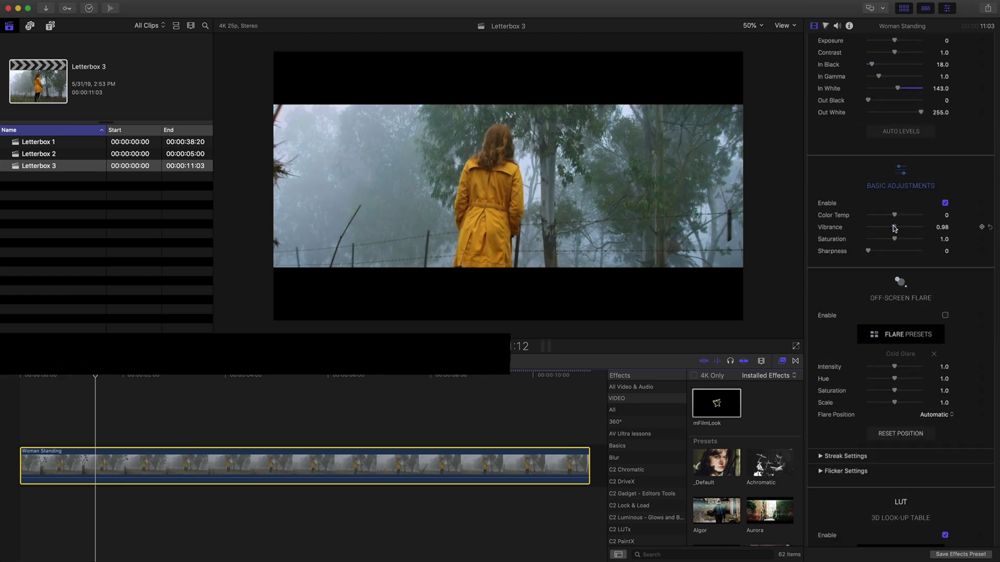
pyautogui.scroll(2, 894, 147)
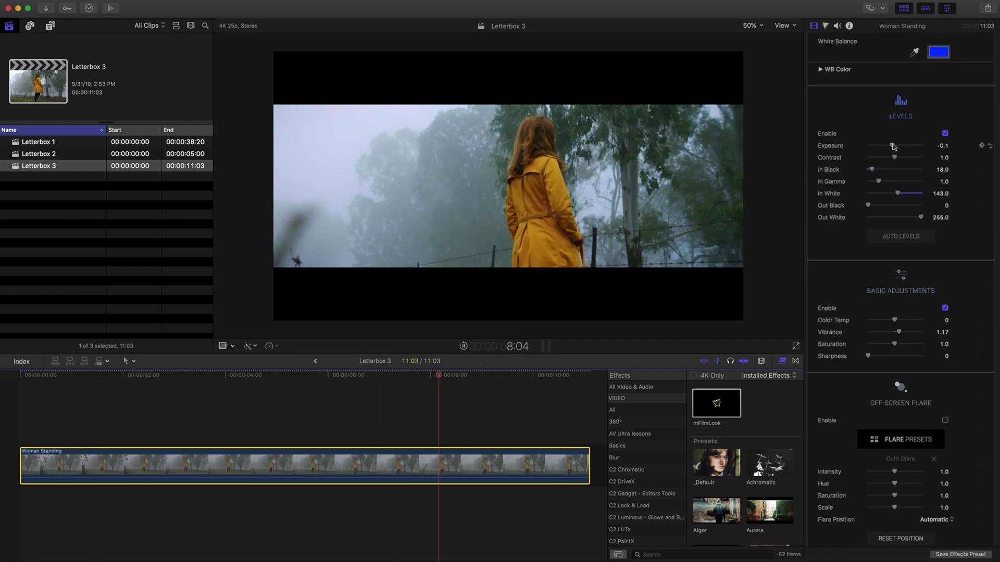